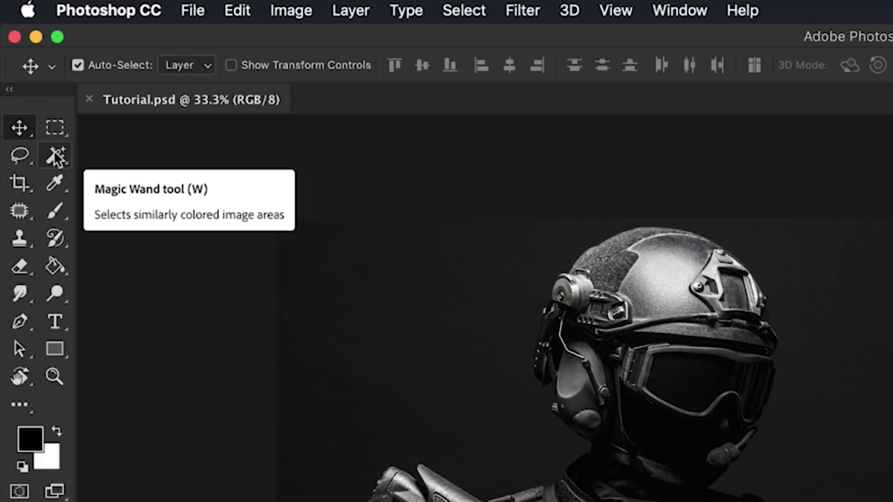
Step: Trial-select the dark background with the Magic Wand, then deselect it
left_click(56, 157)
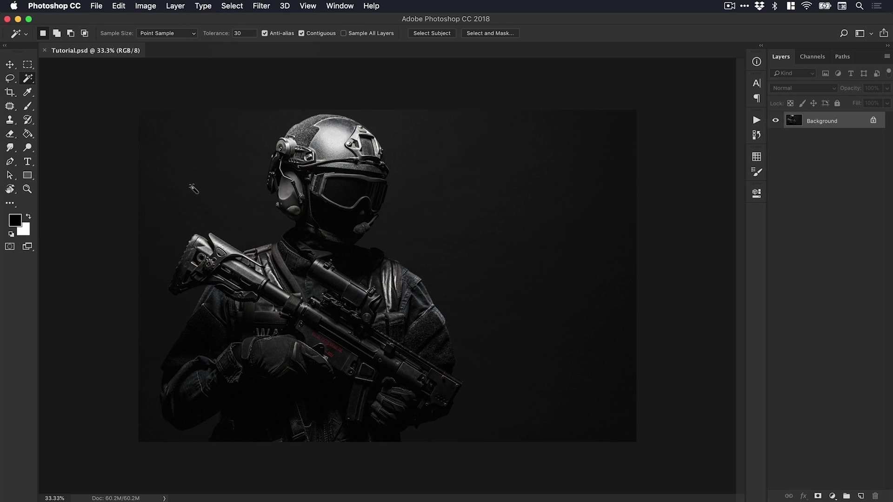
left_click(192, 189)
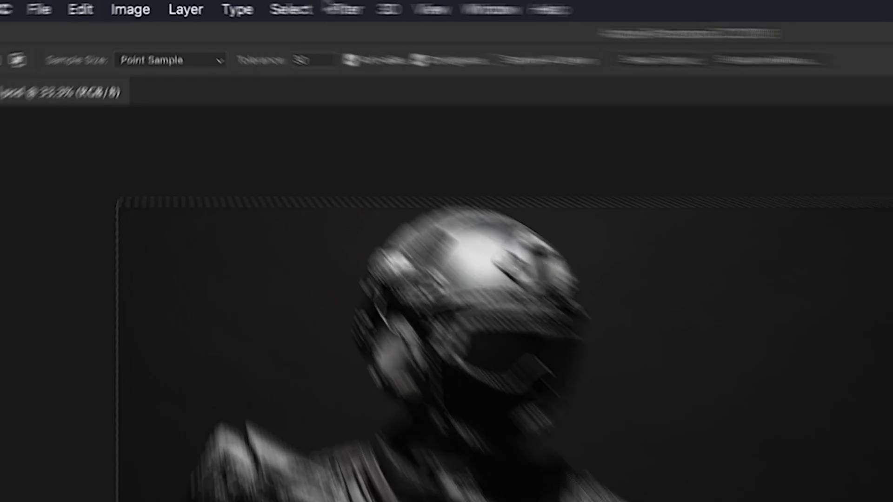
left_click(231, 5)
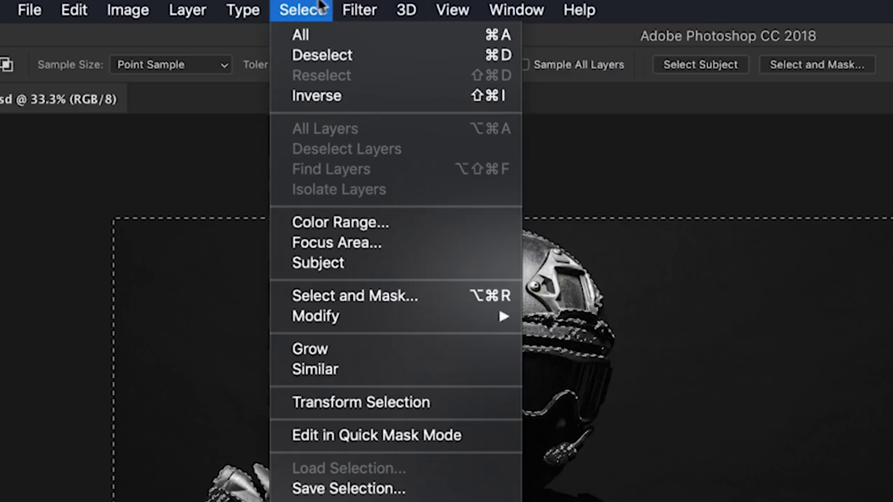
left_click(423, 57)
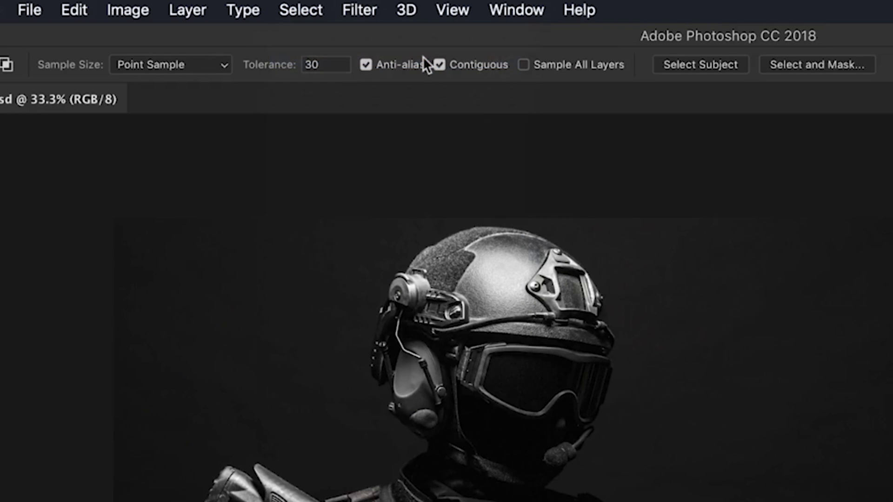
Step: Set the Magic Wand tolerance to 10 and leave nothing selected
left_click(345, 65)
type("10")
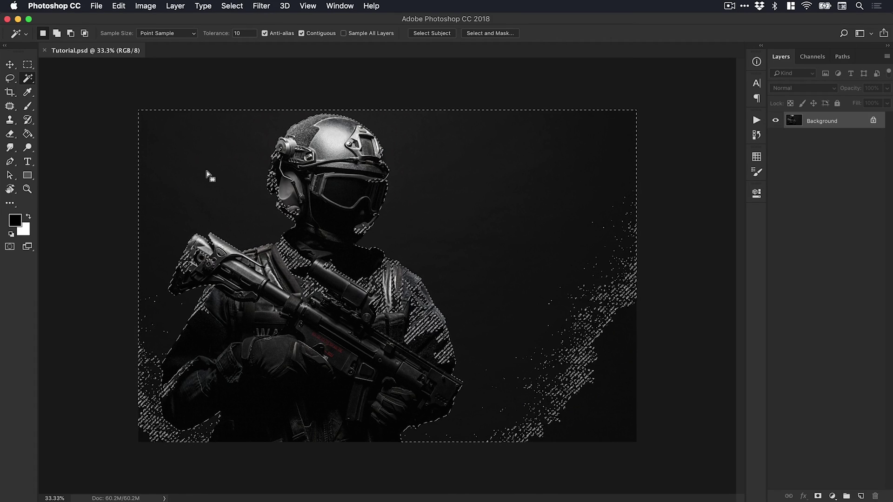
key("super+d")
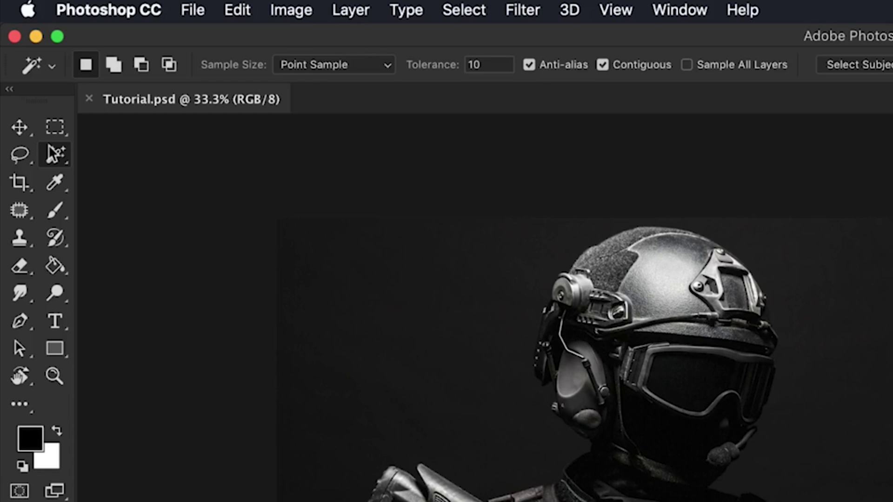
Step: With the Quick Selection tool, brush over the background, subtracting arm, glove and gun, then deselect
left_click(52, 152)
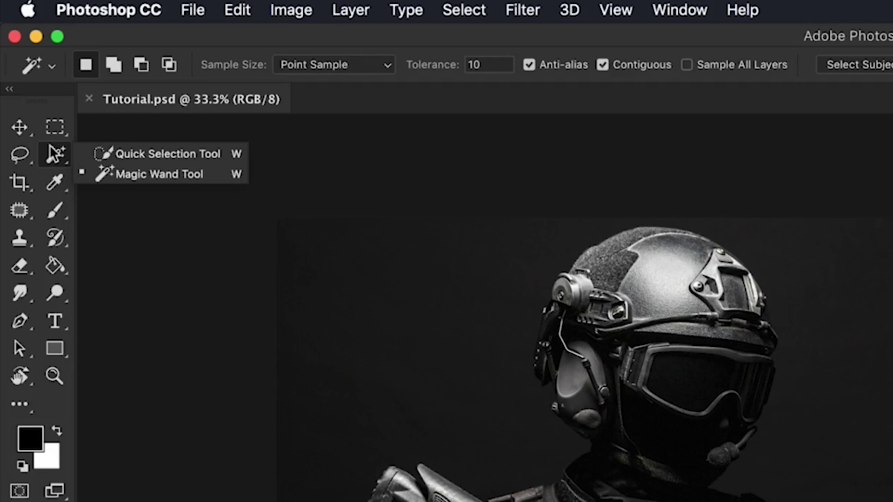
left_click(146, 156)
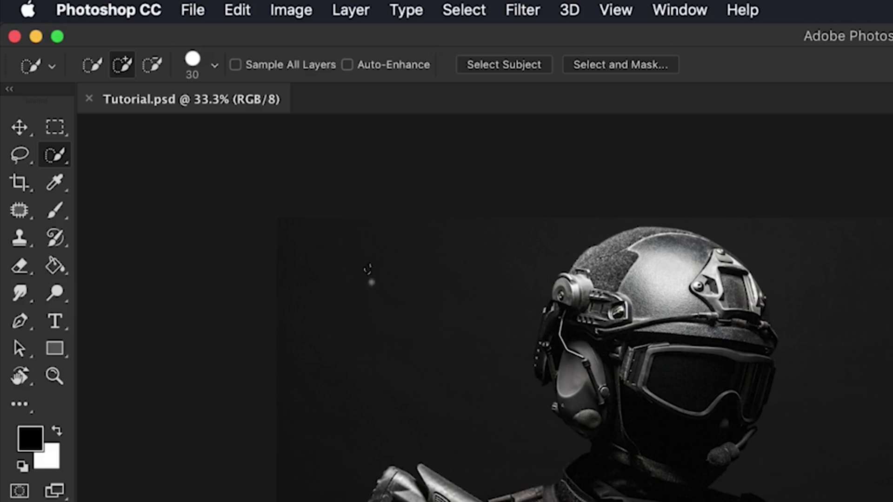
mouse_move(371, 283)
left_mouse_down()
mouse_move(379, 307)
mouse_move(339, 295)
mouse_move(379, 323)
mouse_move(435, 281)
mouse_move(435, 306)
left_mouse_up()
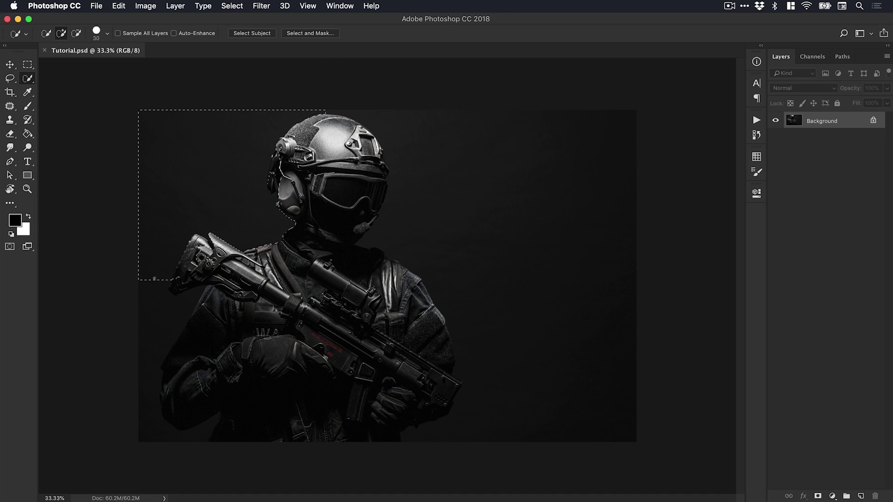
mouse_move(154, 302)
left_mouse_down()
mouse_move(177, 307)
mouse_move(149, 352)
left_mouse_up()
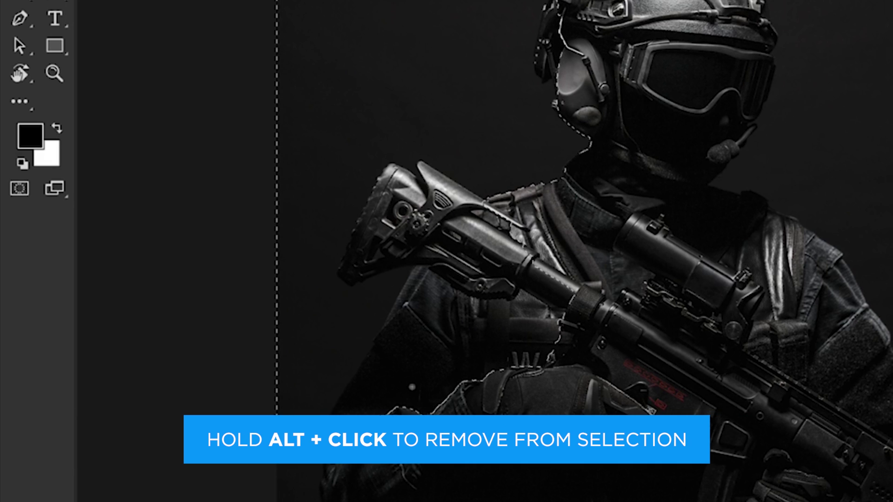
mouse_move(406, 404)
left_mouse_down()
mouse_move(405, 368)
mouse_move(430, 330)
mouse_move(512, 290)
left_mouse_up()
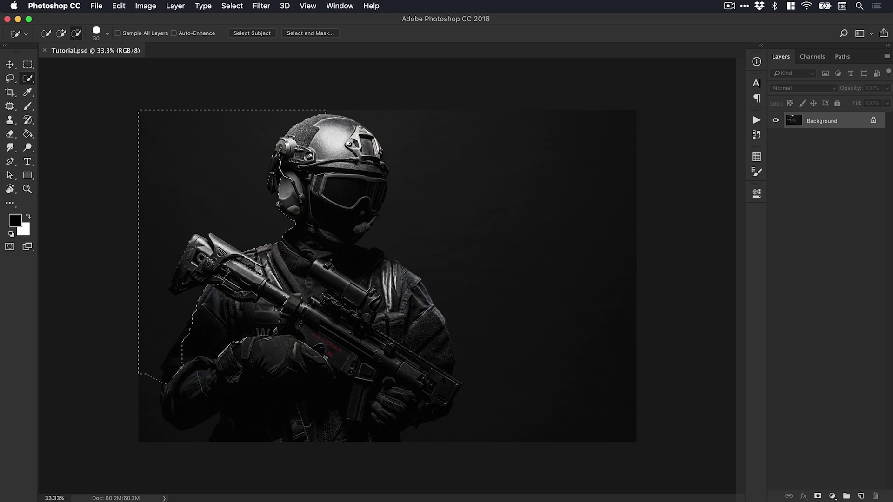
left_click_drag(359, 104, 397, 126)
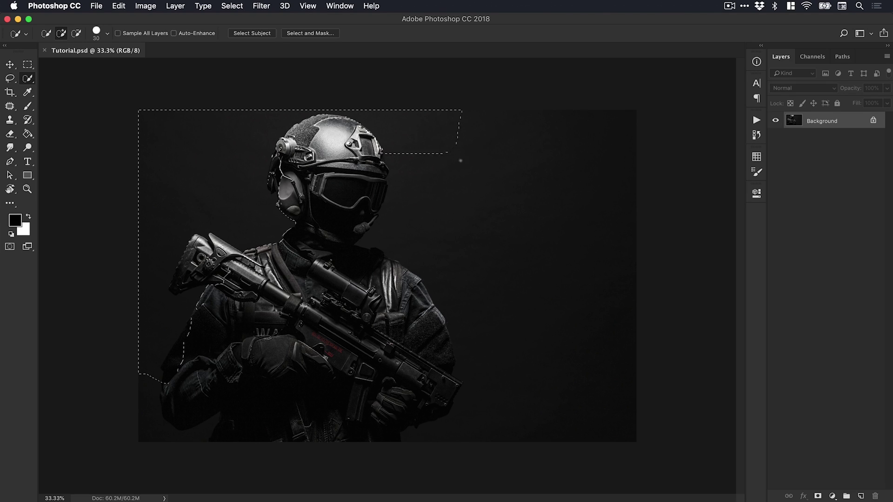
left_click_drag(493, 231, 469, 241)
left_click_drag(416, 214, 484, 344)
key("super+d")
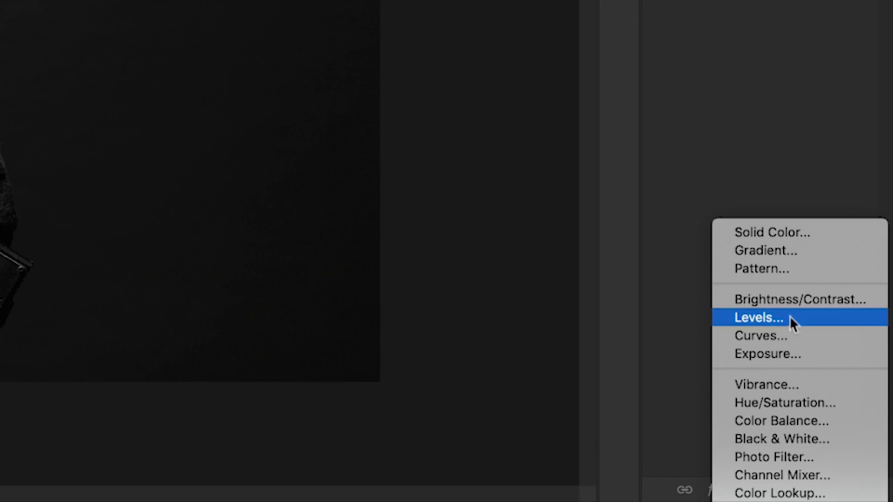
Step: Add a Levels adjustment with the midtone slider at about 3.77, toggling it to compare
left_click(791, 318)
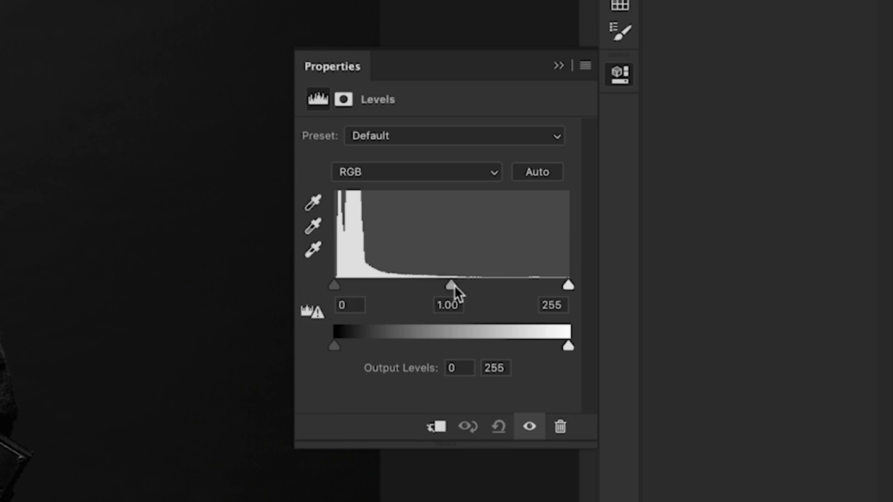
left_click_drag(452, 286, 387, 289)
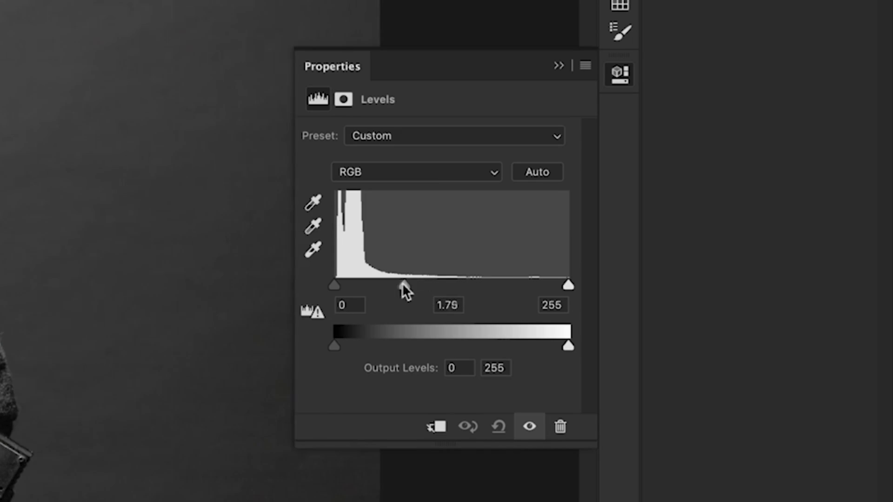
left_click_drag(641, 300, 623, 303)
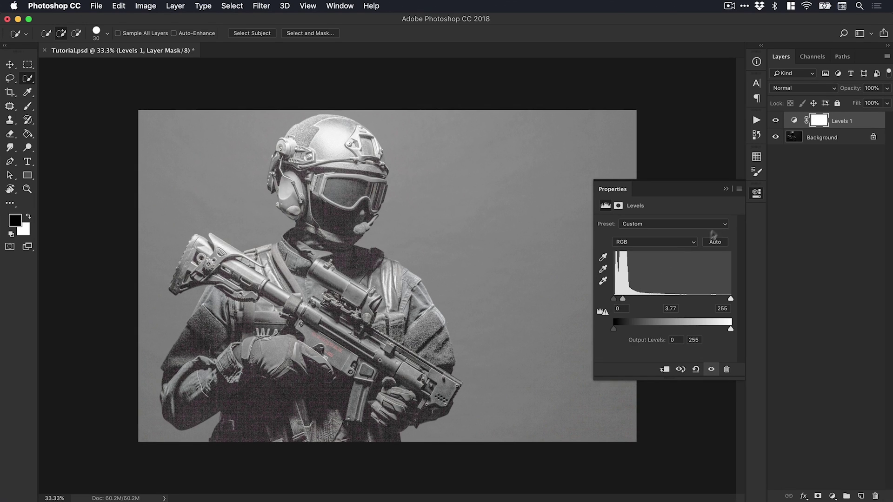
left_click(757, 194)
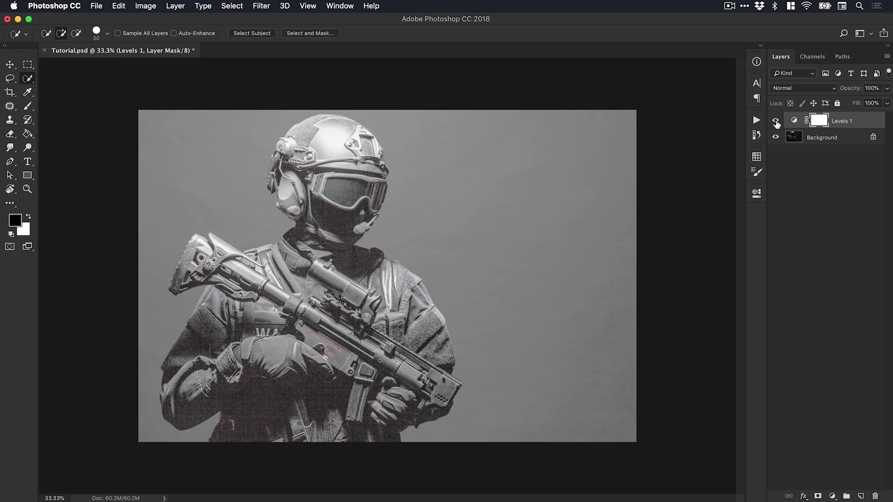
left_click(775, 122)
left_click(775, 122)
Step: On the Background layer with Sample All Layers on, enlarge the brush and select the left background
left_click(822, 137)
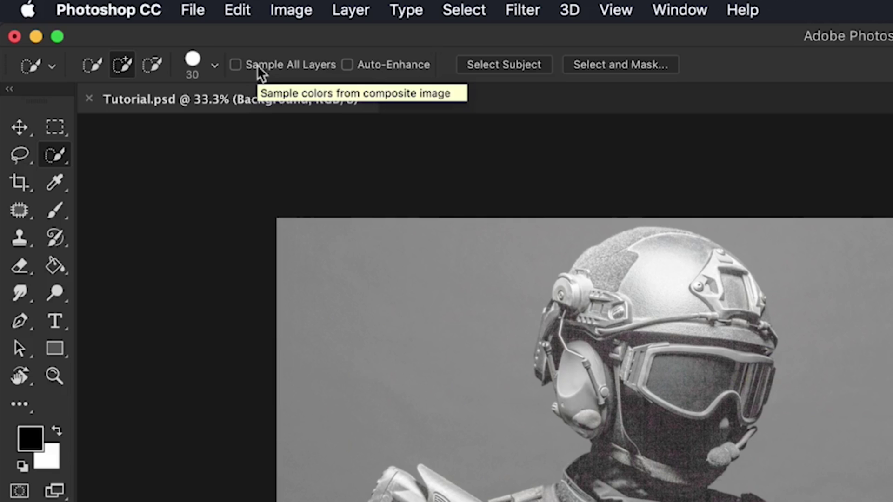
left_click(261, 70)
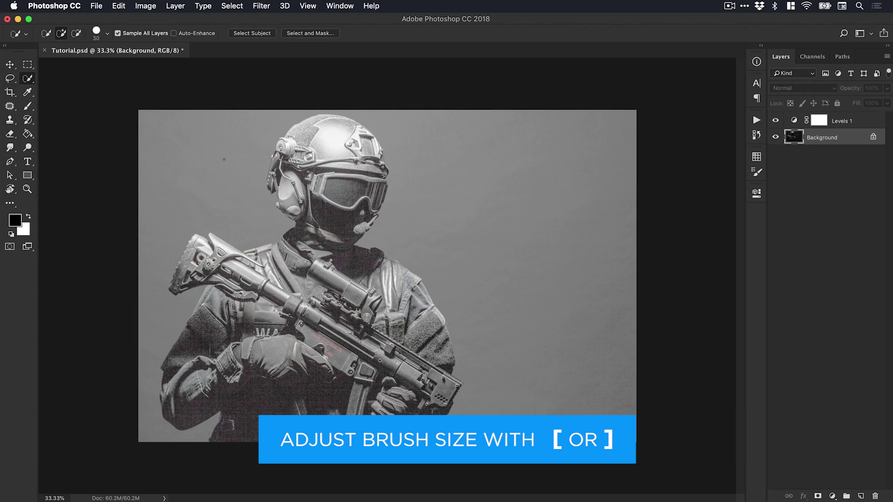
key("bracketright")
key("bracketright")
key("bracketright")
key("bracketright")
key("bracketright")
key("bracketright")
key("bracketright")
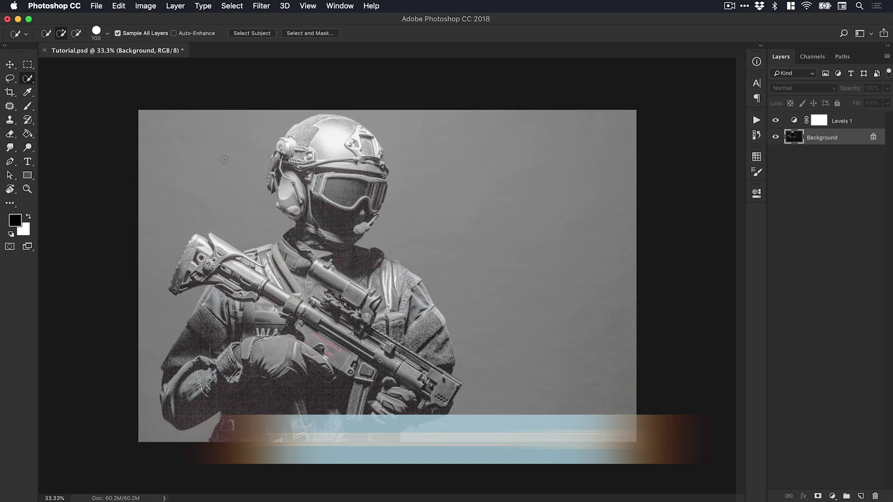
left_click(107, 34)
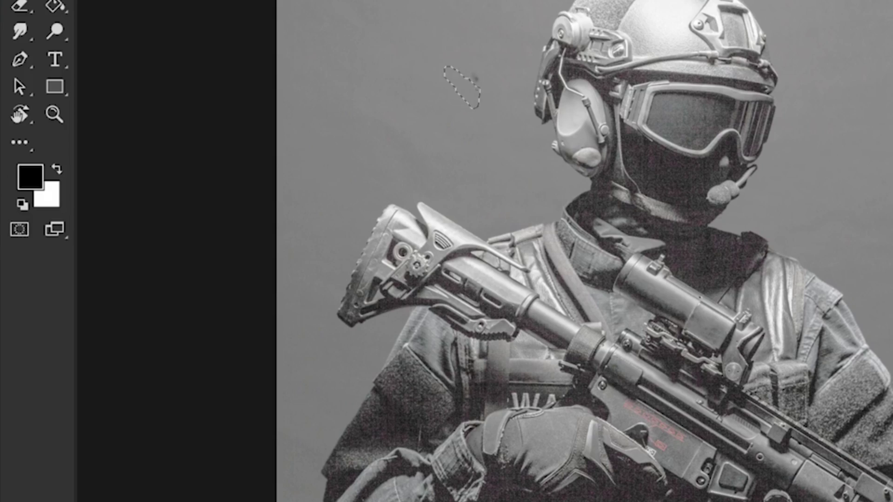
left_click_drag(230, 173, 204, 163)
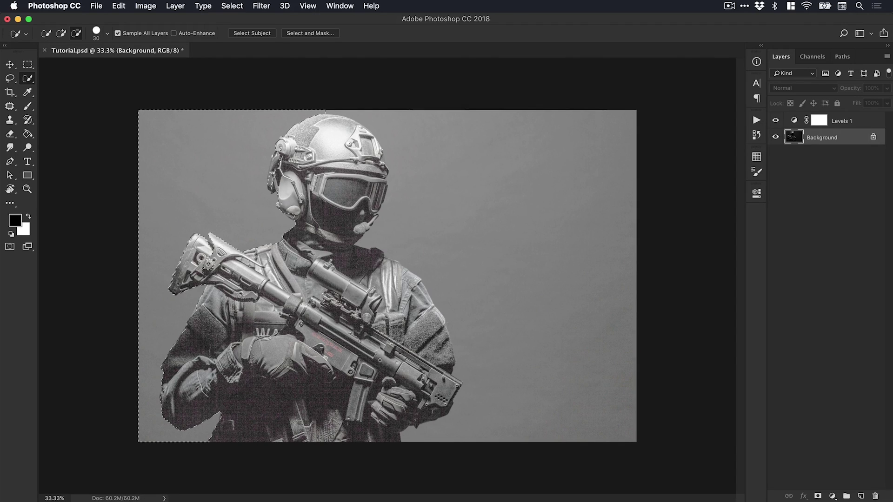
Step: Switch between adding and subtracting with Alt to cover all the grey background around the soldier
key("alt")
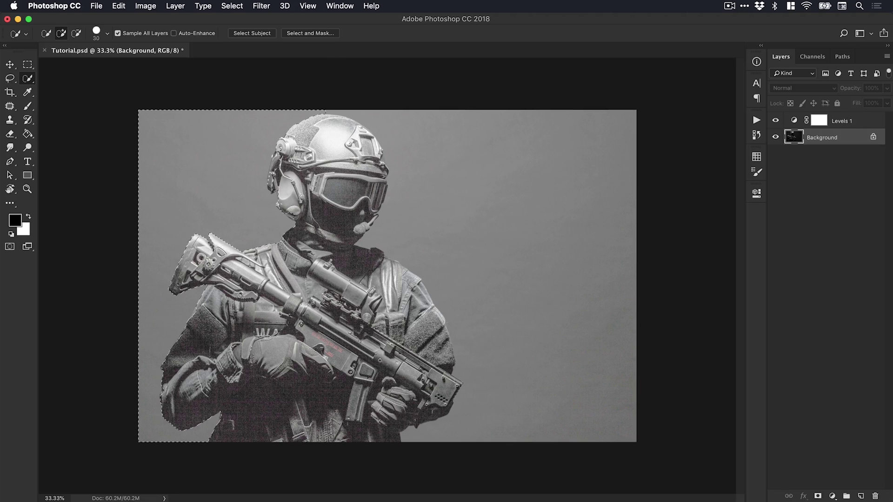
key("alt")
key("alt")
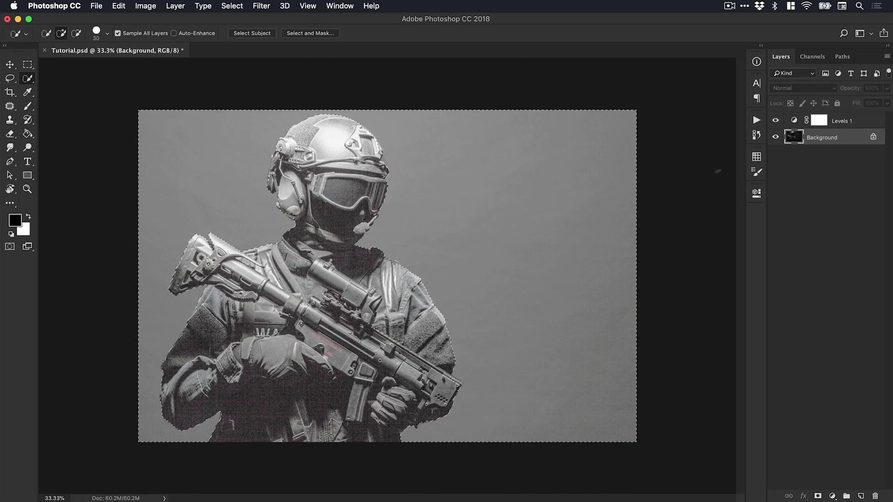
Step: Hide the Levels 1 adjustment and make the Background layer active
left_click(846, 123)
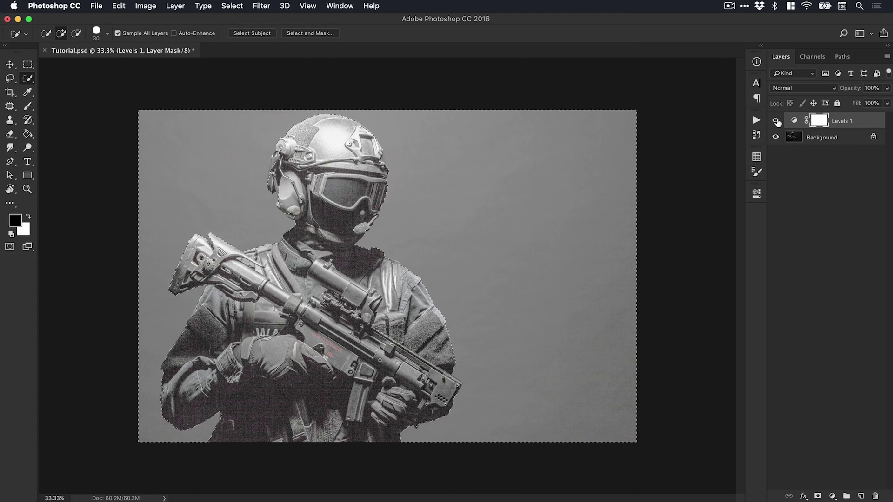
left_click(776, 121)
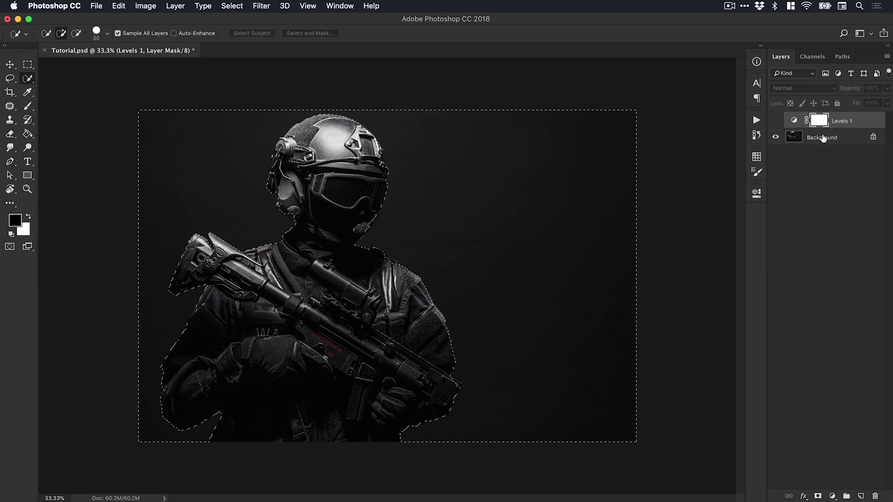
left_click(823, 138)
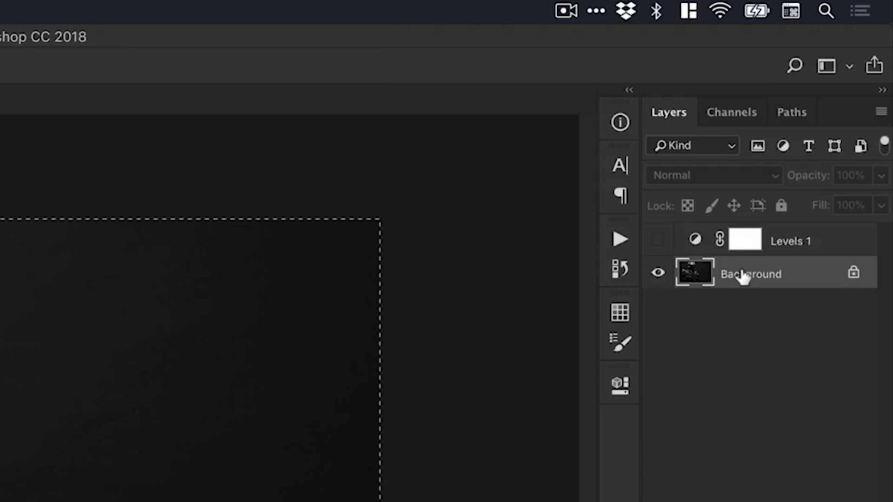
Step: Convert Background to Layer 0 and add a layer mask from the background selection
double_click(743, 276)
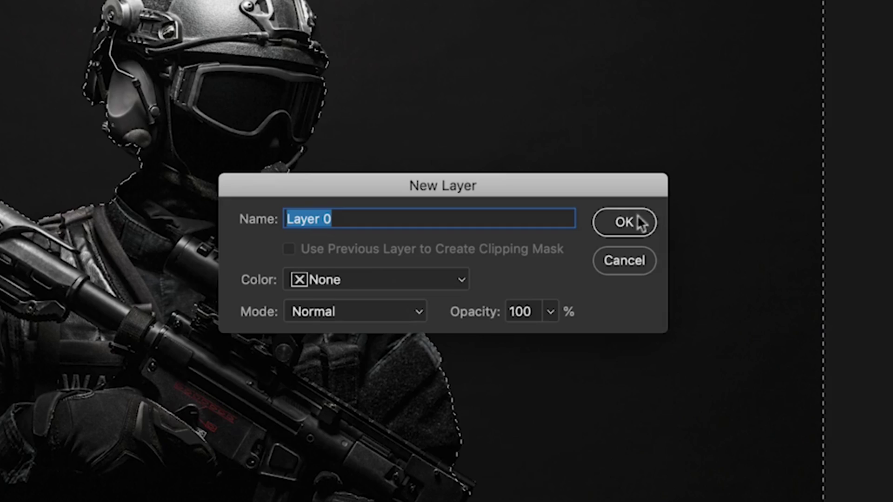
left_click(631, 223)
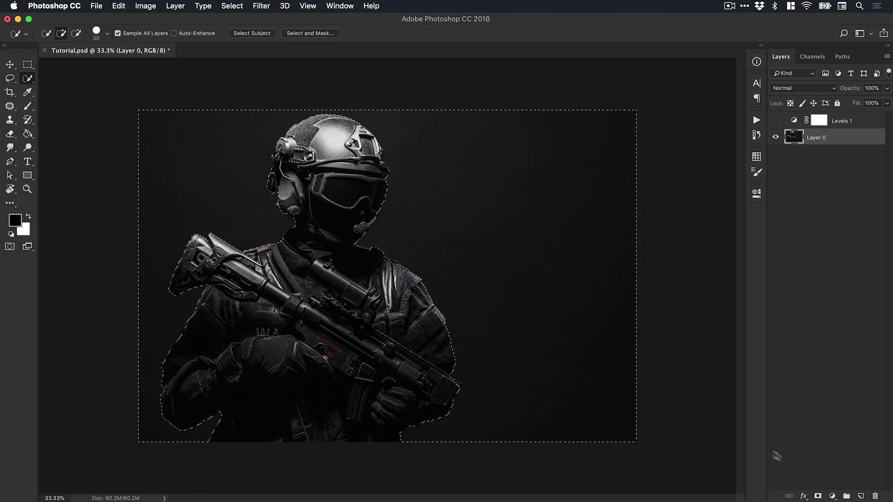
left_click(819, 495, "alt")
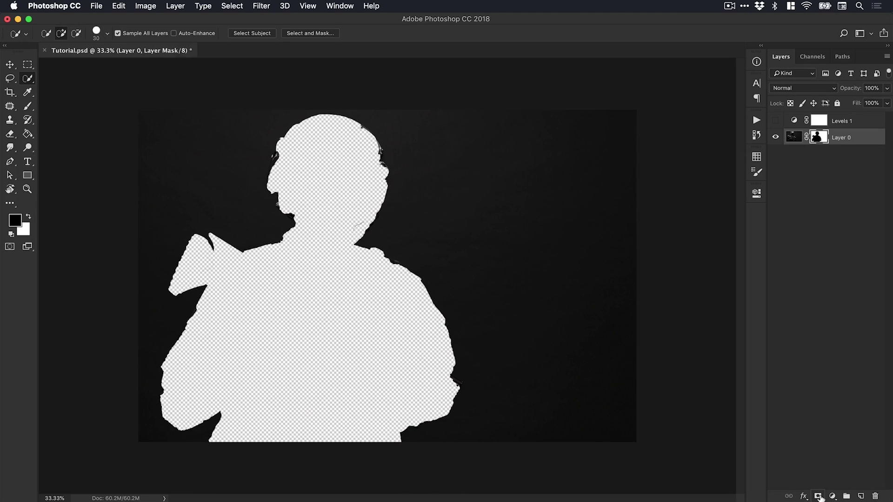
key("v")
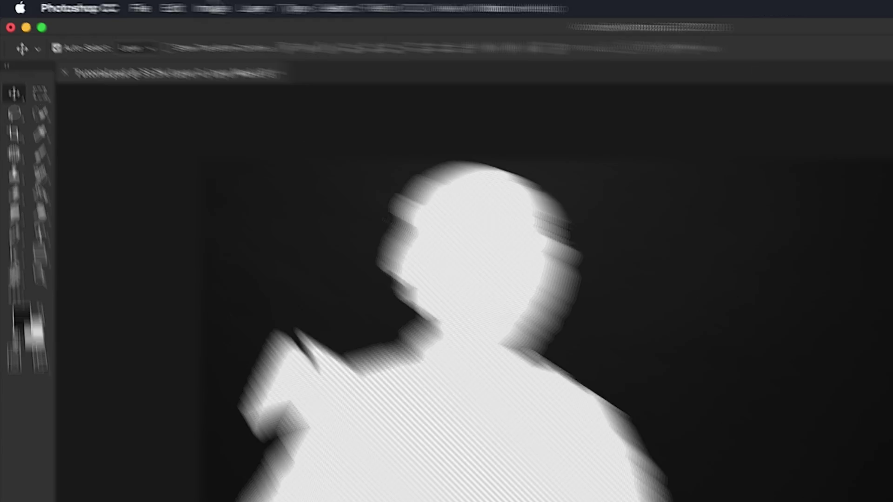
Step: Invert Layer 0's mask with Image > Adjustments > Invert to reveal the soldier
left_click(145, 5)
mouse_move(173, 37)
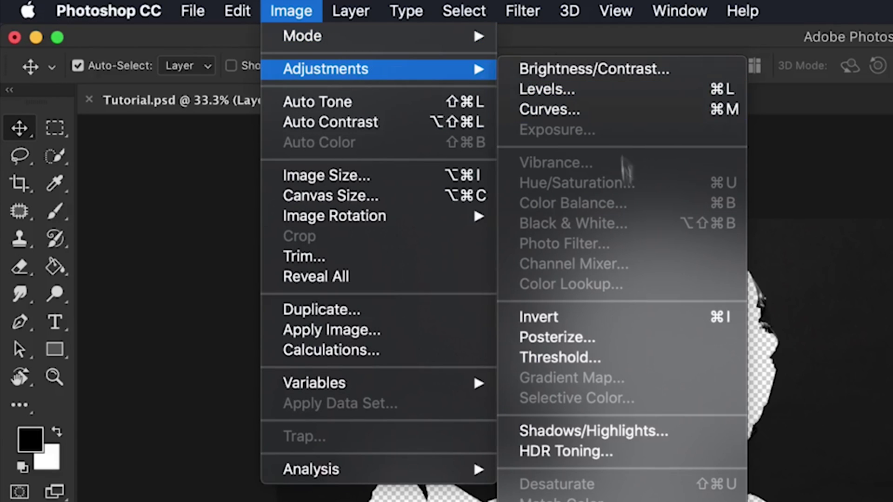
left_click(634, 317)
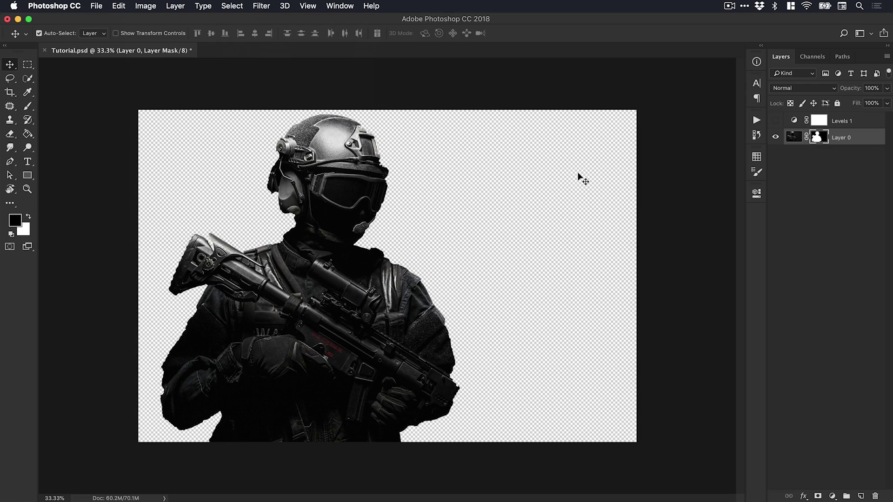